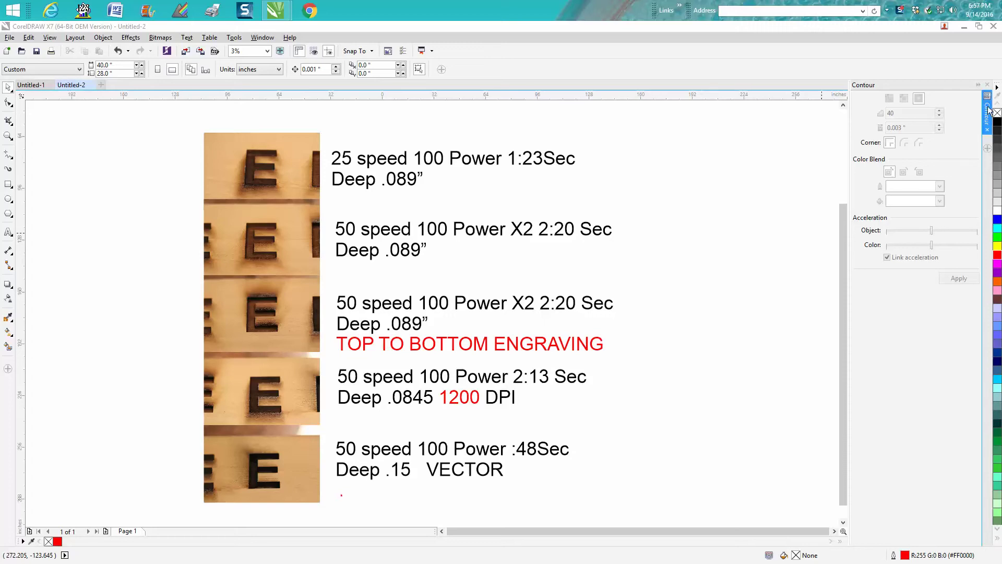
Close the Contour docker and zoom in on the first engraved photo and its settings label
{"action": "left_click", "coordinate": [986, 85]}
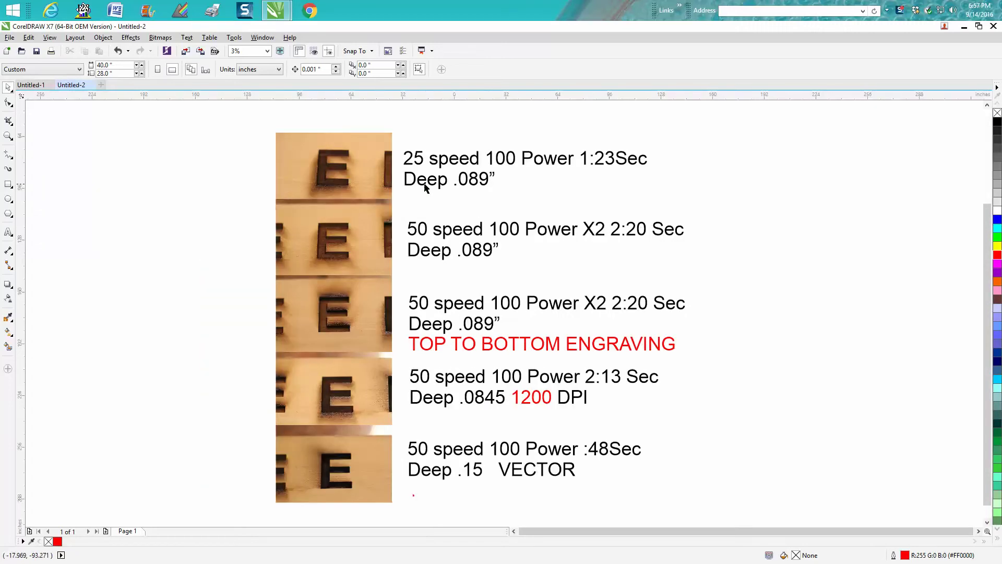
{"action": "left_click", "coordinate": [8, 136]}
{"action": "left_click_drag", "start_coordinate": [257, 126], "coordinate": [719, 283]}
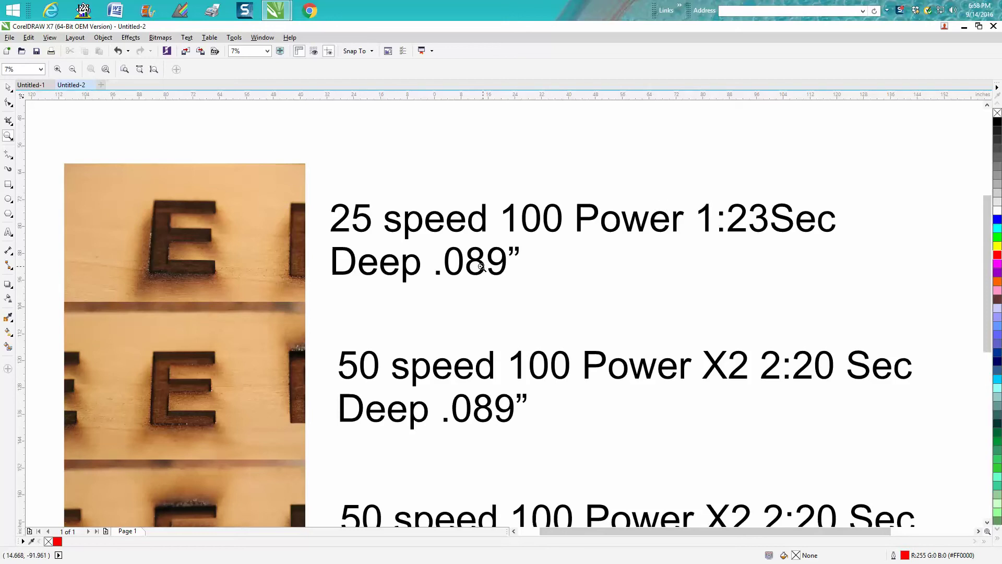
{"action": "left_click_drag", "start_coordinate": [111, 187], "coordinate": [275, 303]}
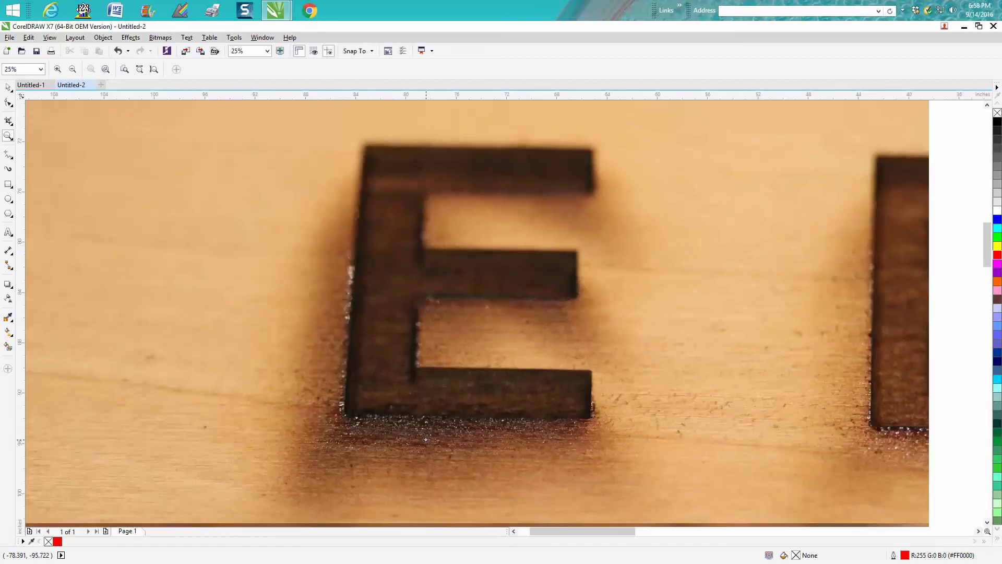
{"action": "scroll", "coordinate": [425, 440], "scroll_direction": "down", "scroll_amount": 3}
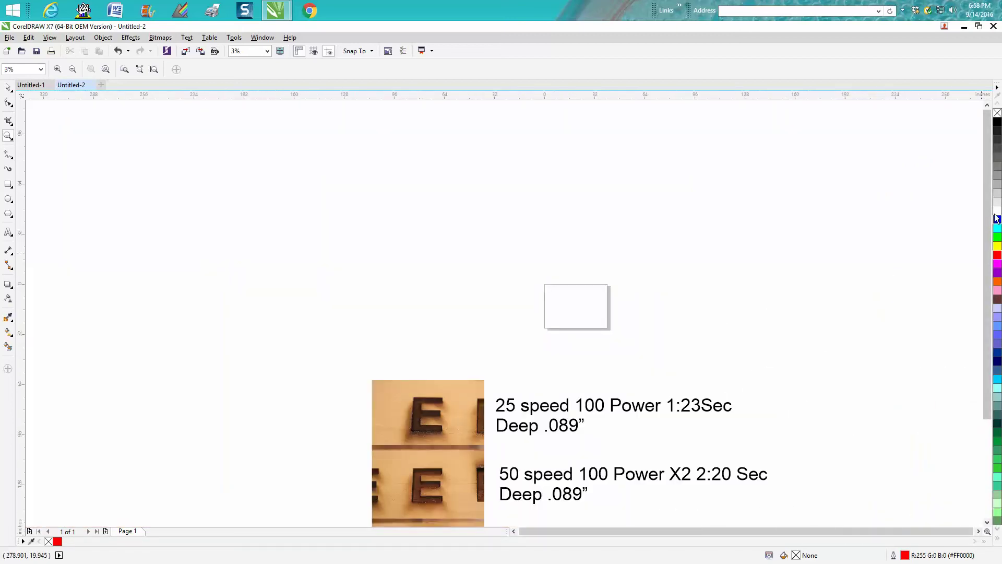
{"action": "scroll", "coordinate": [986, 220], "scroll_direction": "down", "scroll_amount": 3}
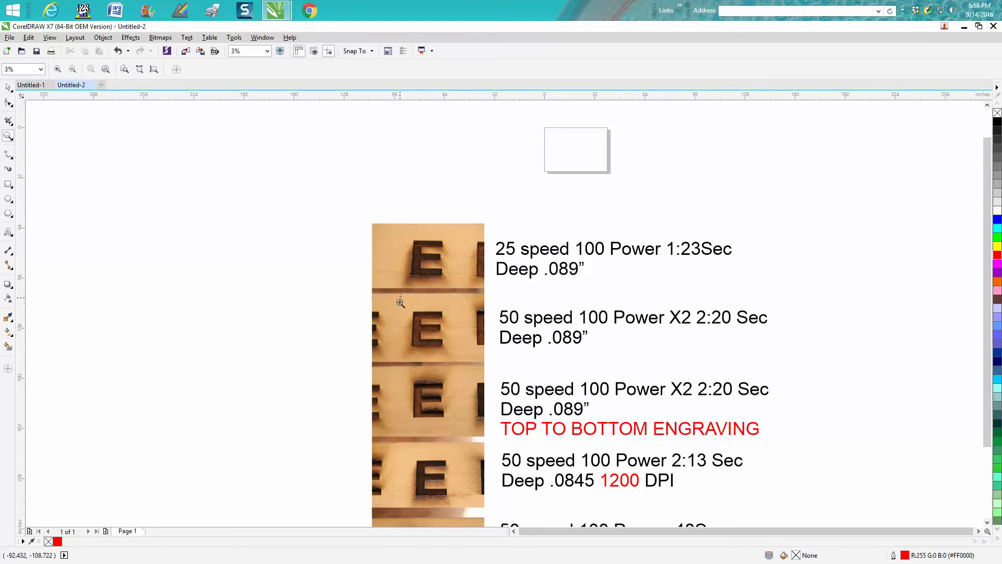
{"action": "left_click_drag", "start_coordinate": [400, 303], "coordinate": [479, 361]}
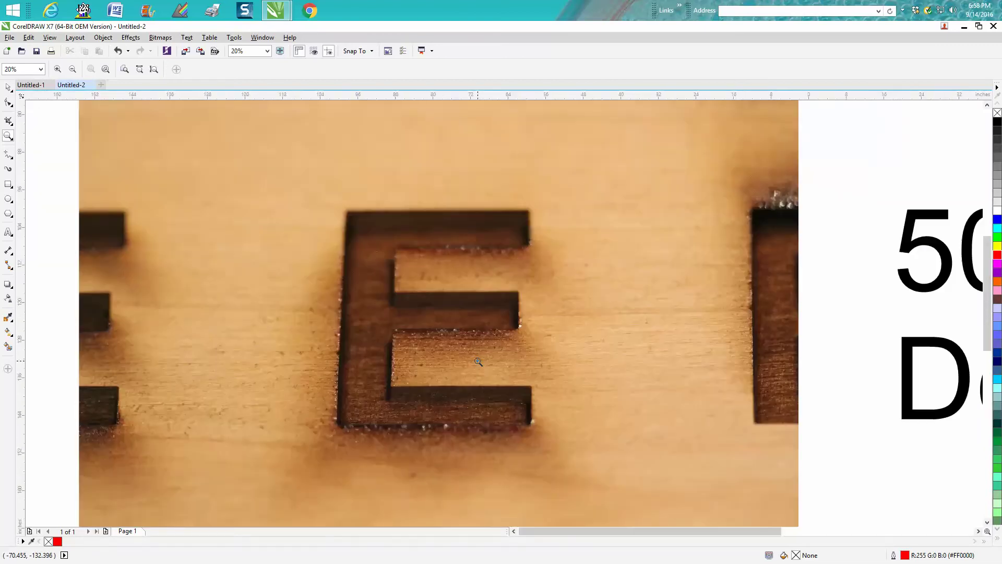
{"action": "scroll", "coordinate": [480, 357], "scroll_direction": "down", "scroll_amount": 2}
{"action": "left_click_drag", "start_coordinate": [427, 207], "coordinate": [539, 389]}
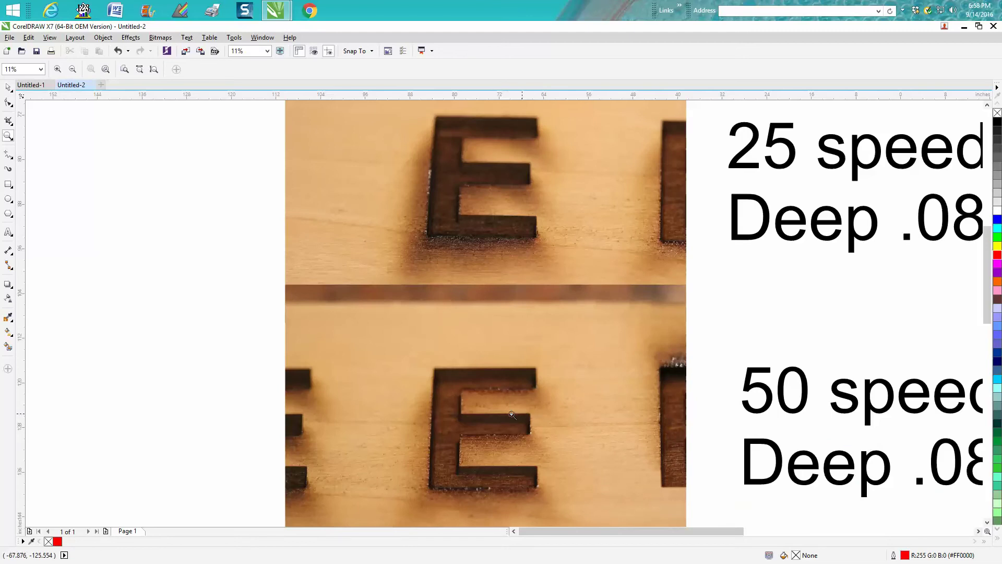
{"action": "scroll", "coordinate": [506, 409], "scroll_direction": "down", "scroll_amount": 2}
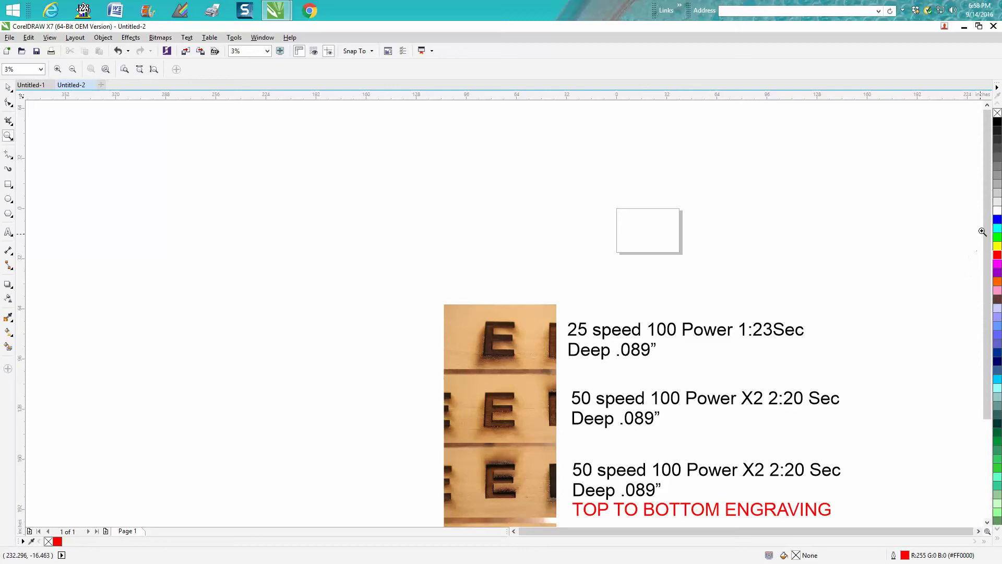
{"action": "left_click_drag", "start_coordinate": [987, 231], "coordinate": [992, 287]}
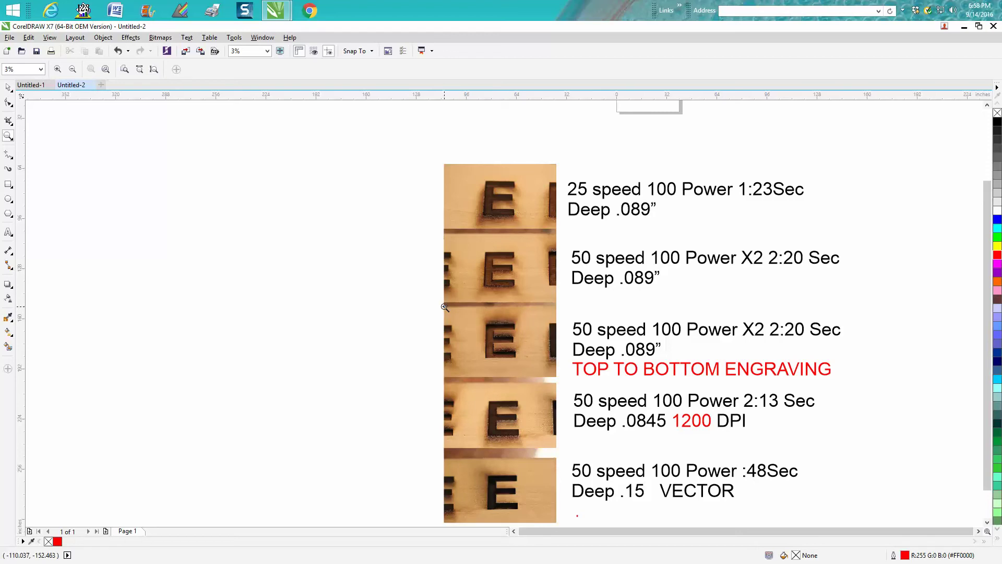
{"action": "left_click_drag", "start_coordinate": [442, 305], "coordinate": [573, 388]}
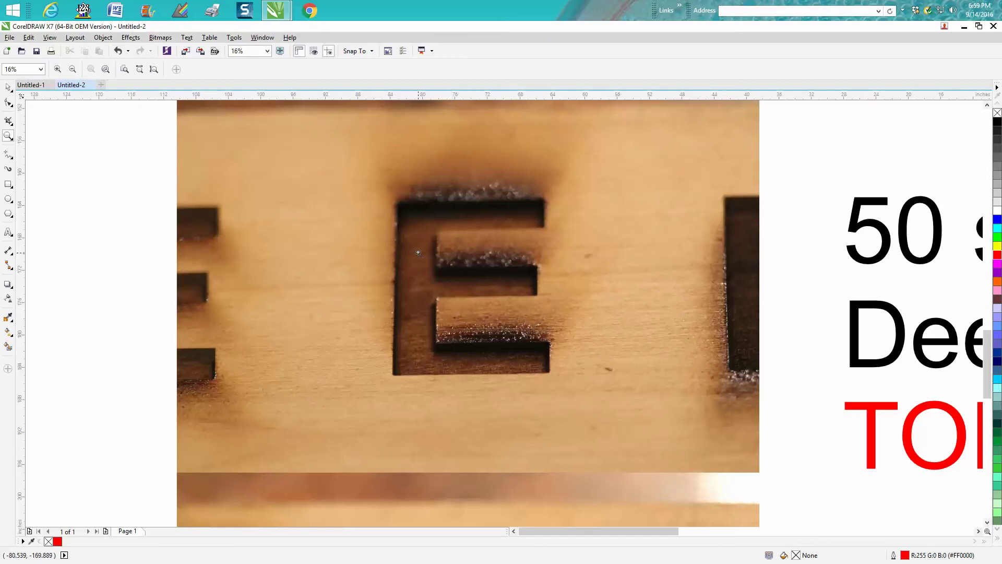
{"action": "scroll", "coordinate": [418, 253], "scroll_direction": "down", "scroll_amount": 2}
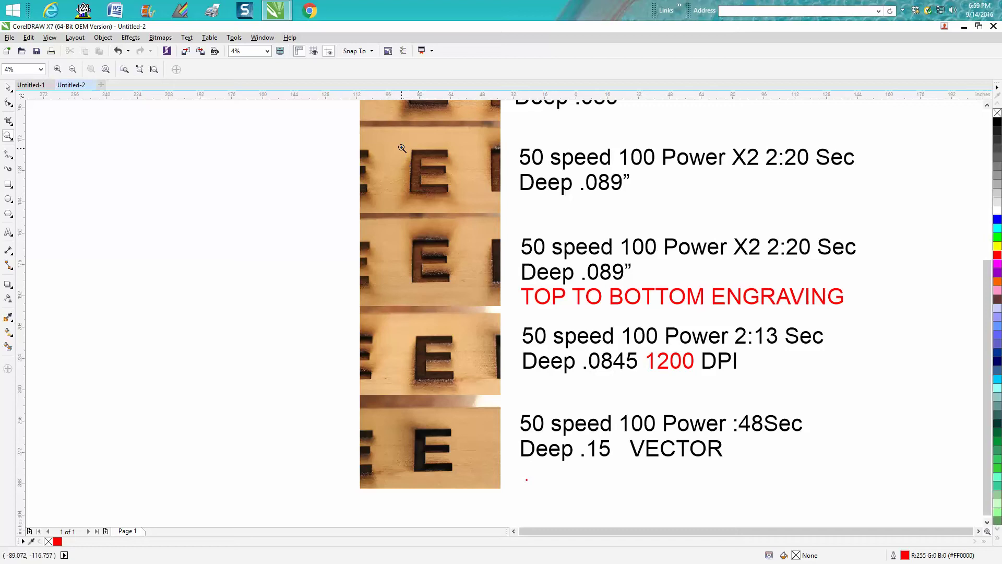
{"action": "left_click_drag", "start_coordinate": [391, 132], "coordinate": [463, 273]}
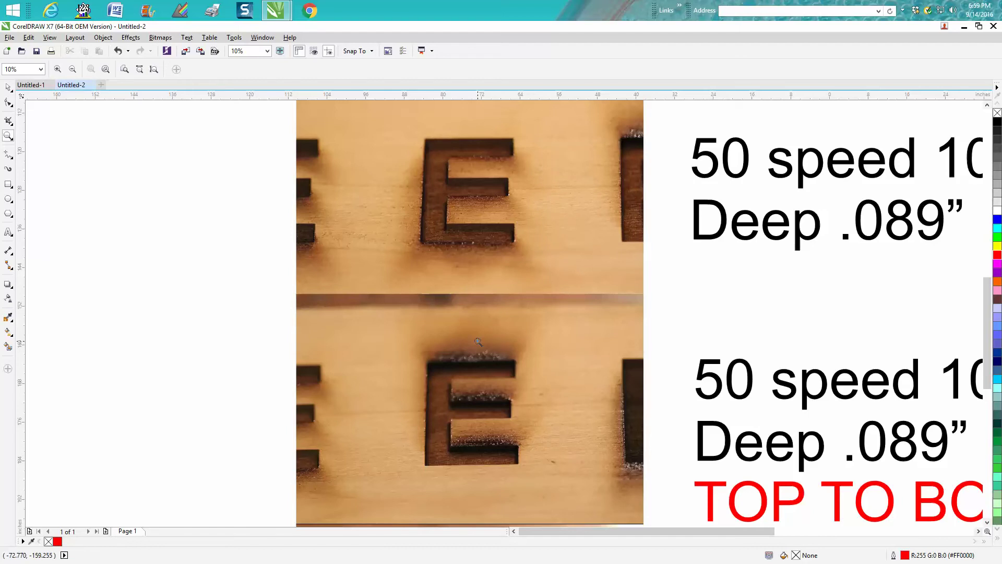
{"action": "scroll", "coordinate": [489, 333], "scroll_direction": "down", "scroll_amount": 1}
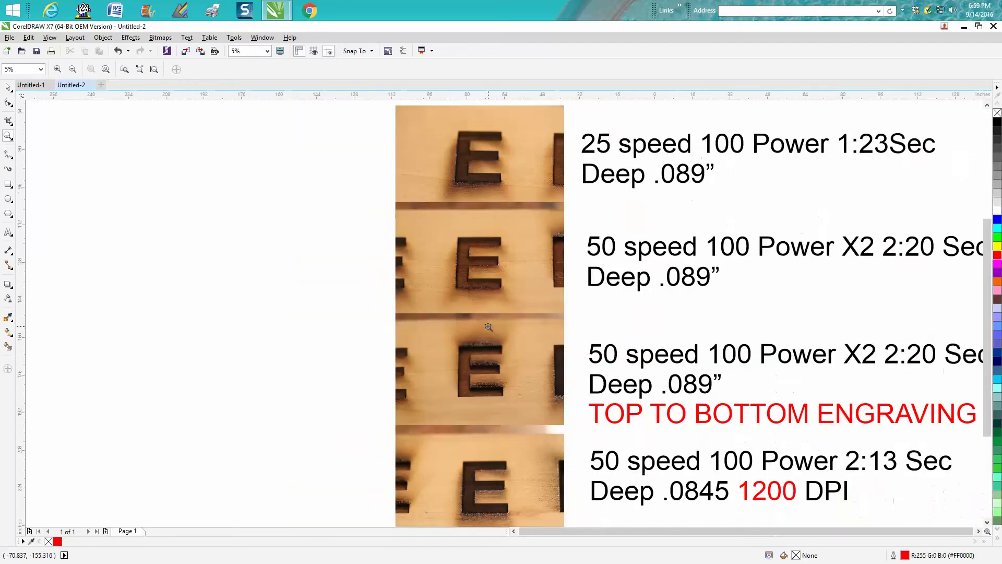
{"action": "scroll", "coordinate": [490, 329], "scroll_direction": "down", "scroll_amount": 1}
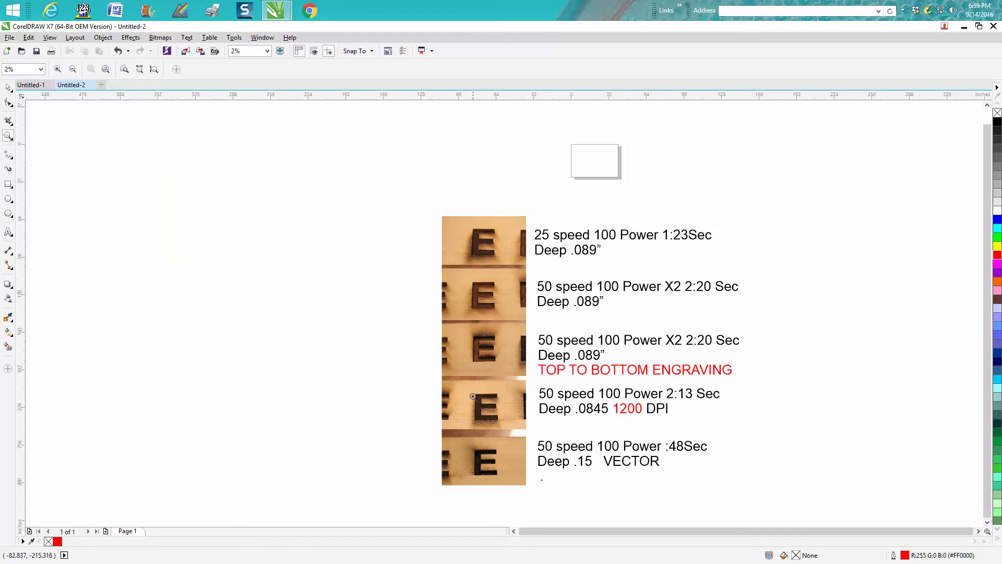
{"action": "left_click_drag", "start_coordinate": [444, 379], "coordinate": [552, 438]}
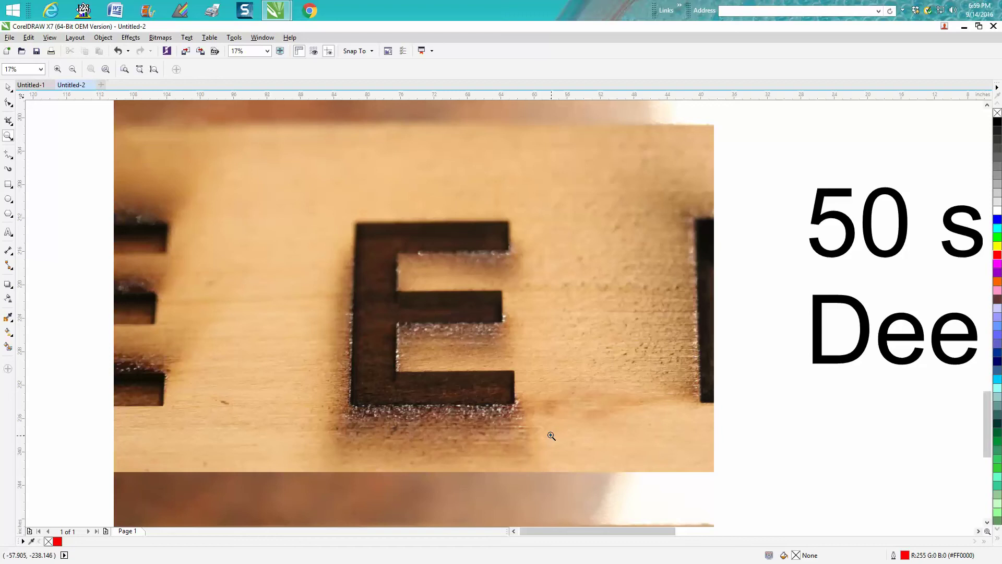
{"action": "scroll", "coordinate": [594, 418], "scroll_direction": "down", "scroll_amount": 3}
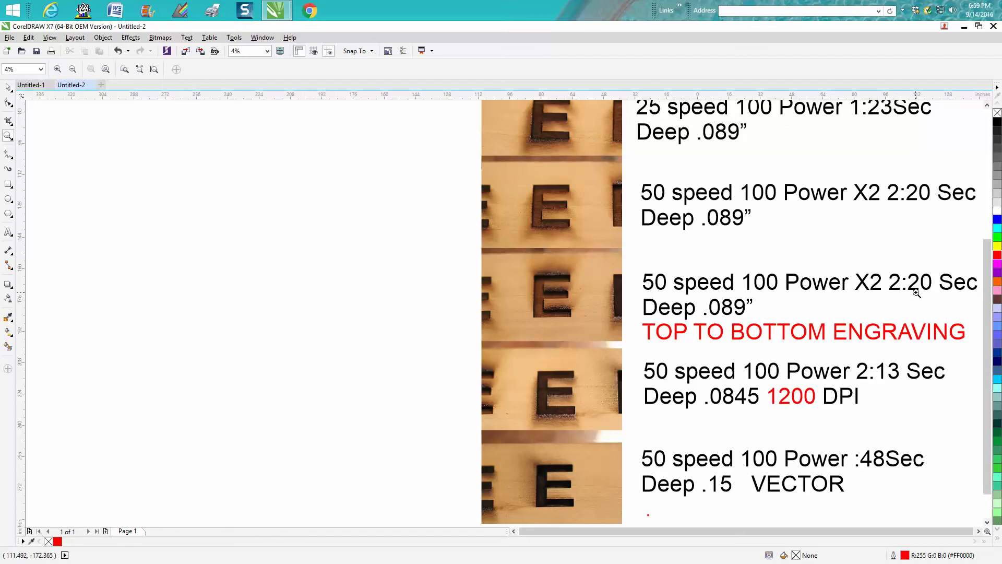
{"action": "left_click_drag", "start_coordinate": [987, 290], "coordinate": [1000, 317]}
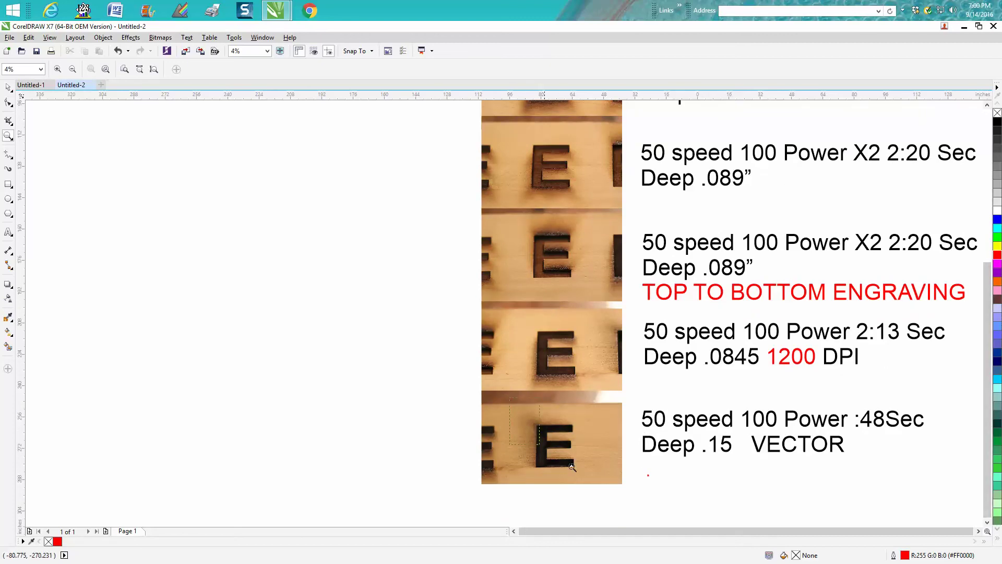
{"action": "left_click", "coordinate": [619, 486]}
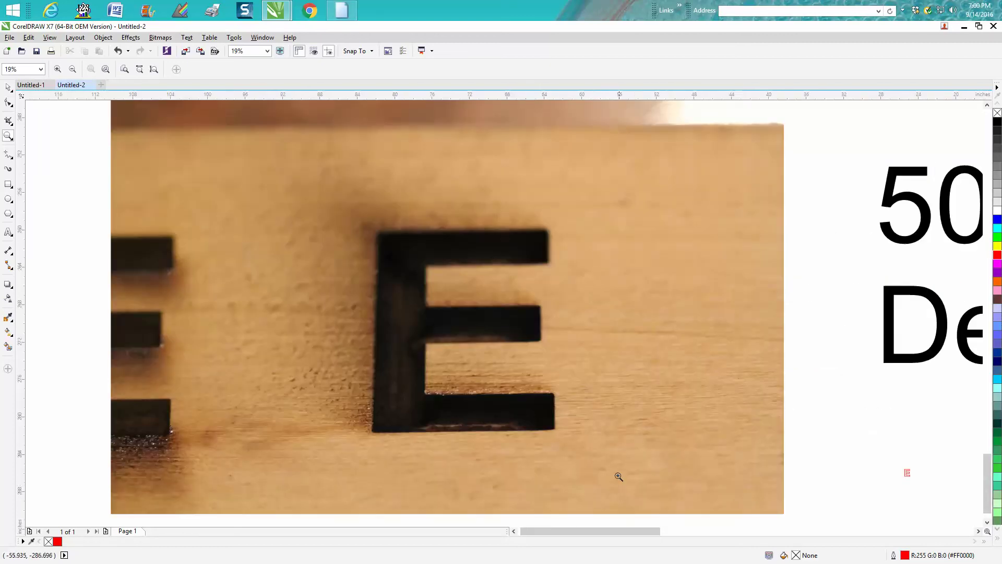
{"action": "scroll", "coordinate": [620, 477], "scroll_direction": "down", "scroll_amount": 2}
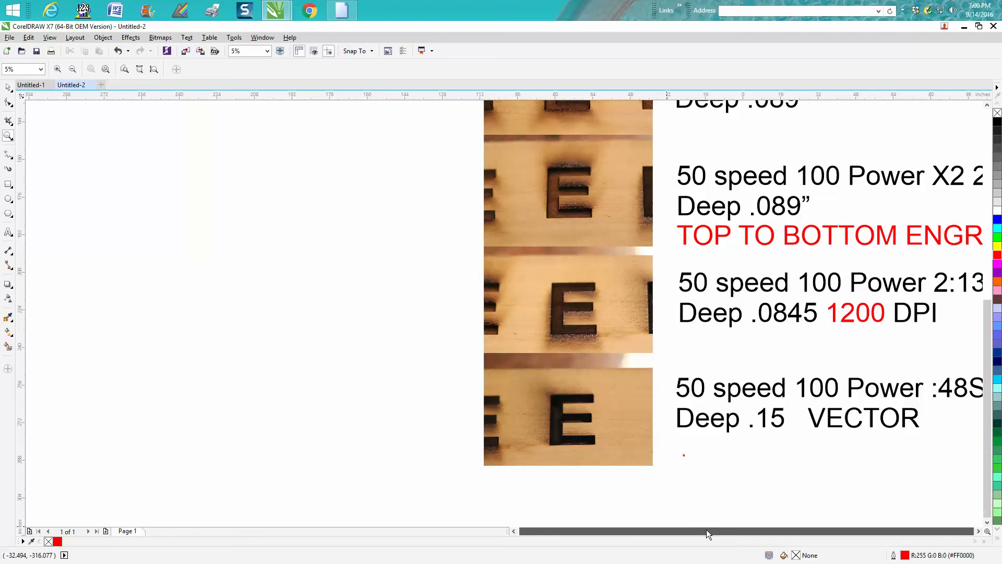
{"action": "left_click", "coordinate": [977, 531]}
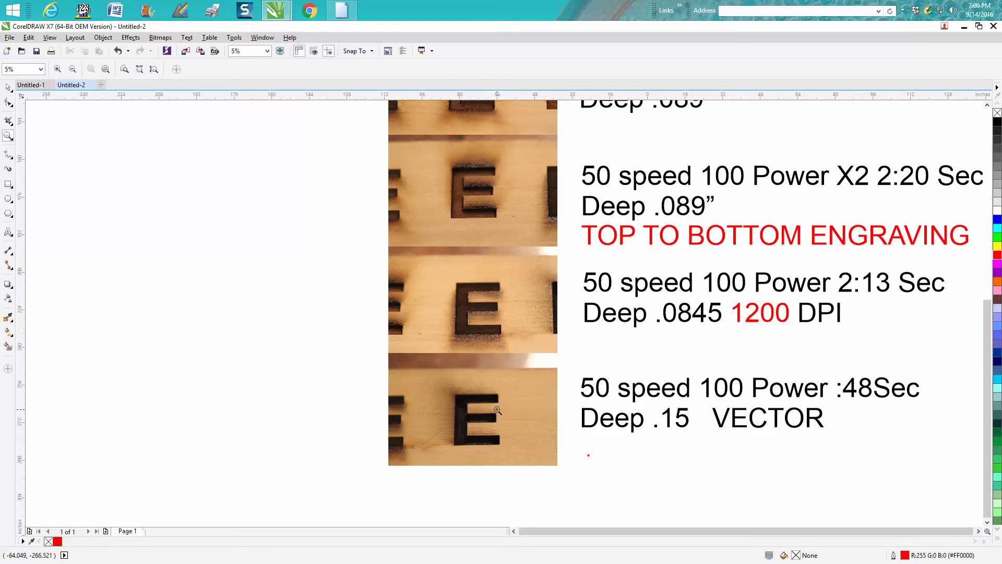
{"action": "scroll", "coordinate": [497, 410], "scroll_direction": "down", "scroll_amount": 2}
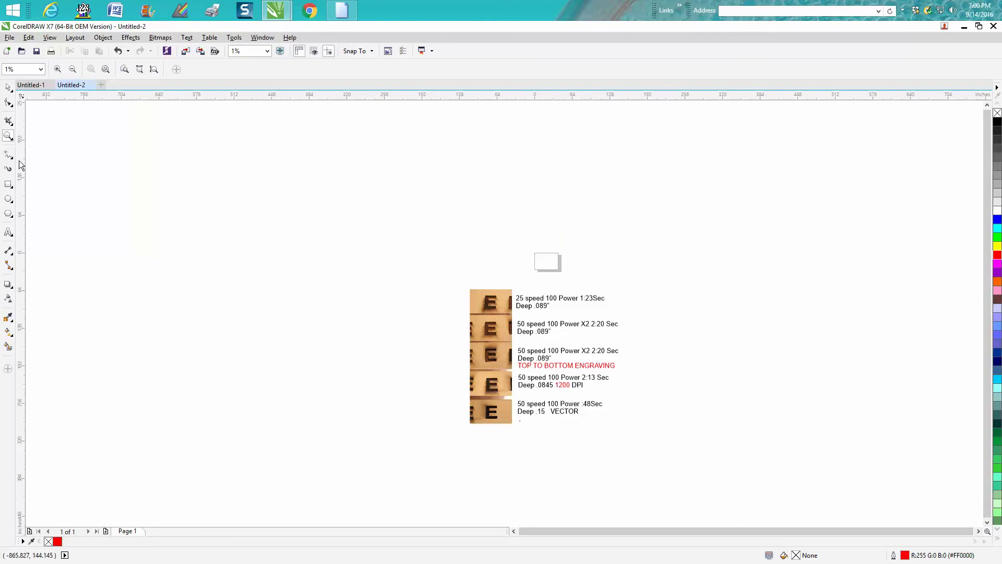
Zoom in on the small red outline E until it fills the view, and select it
{"action": "left_click_drag", "start_coordinate": [520, 417], "coordinate": [528, 428]}
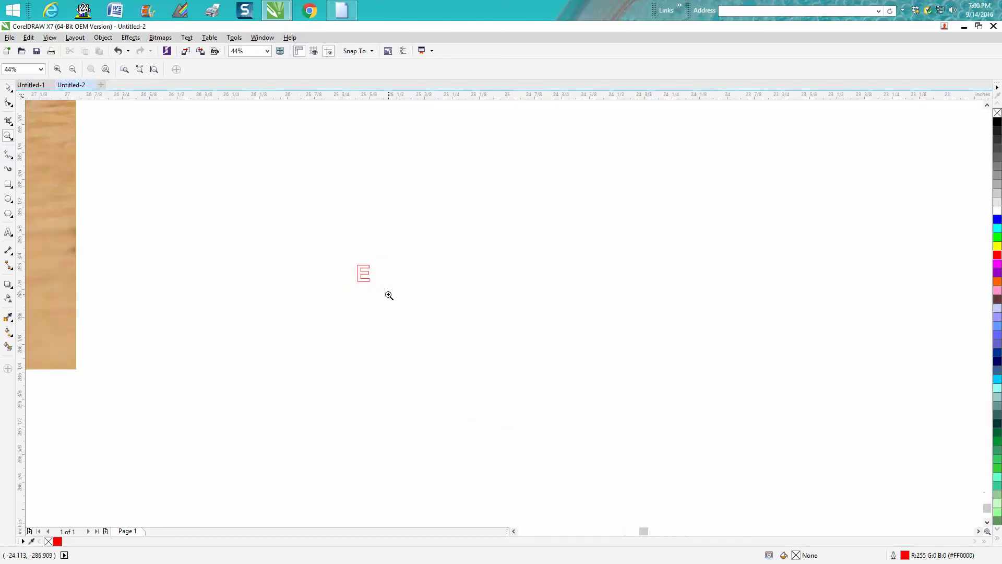
{"action": "left_click_drag", "start_coordinate": [344, 215], "coordinate": [630, 407]}
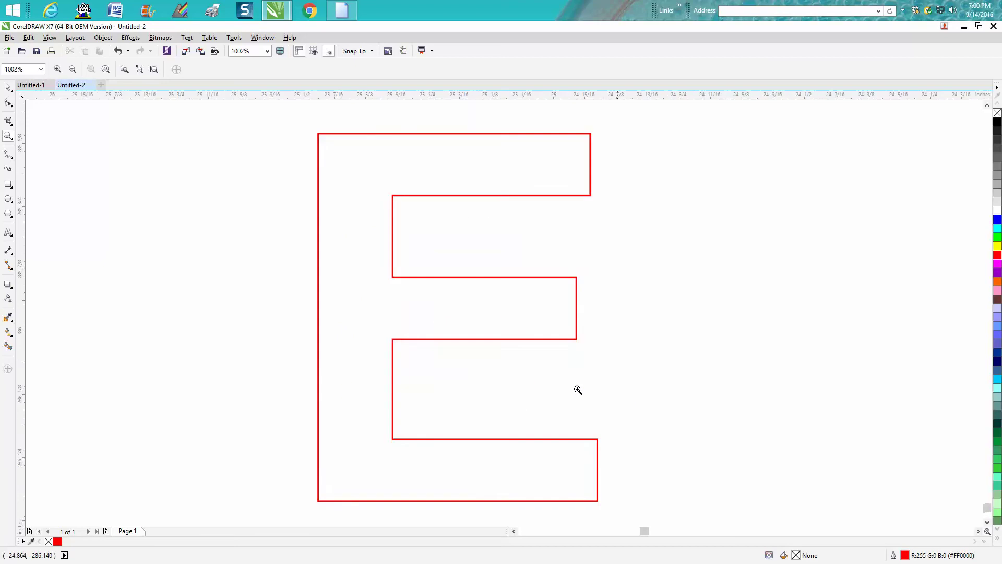
{"action": "left_click", "coordinate": [8, 87]}
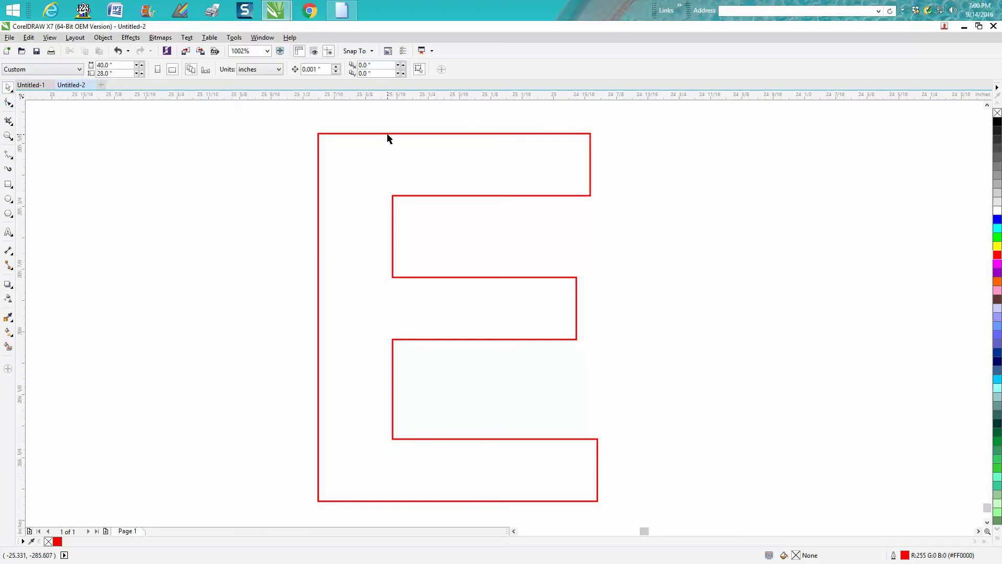
{"action": "left_click", "coordinate": [387, 135]}
Apply an inside contour of 24 steps at 0.003-inch offset to the E
{"action": "left_click", "coordinate": [102, 38]}
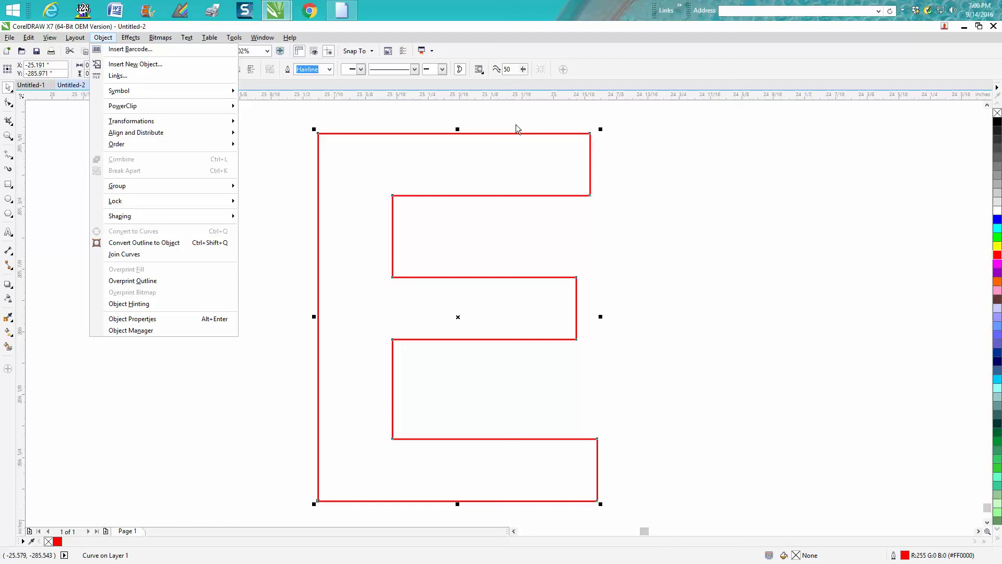
{"action": "left_click", "coordinate": [102, 38]}
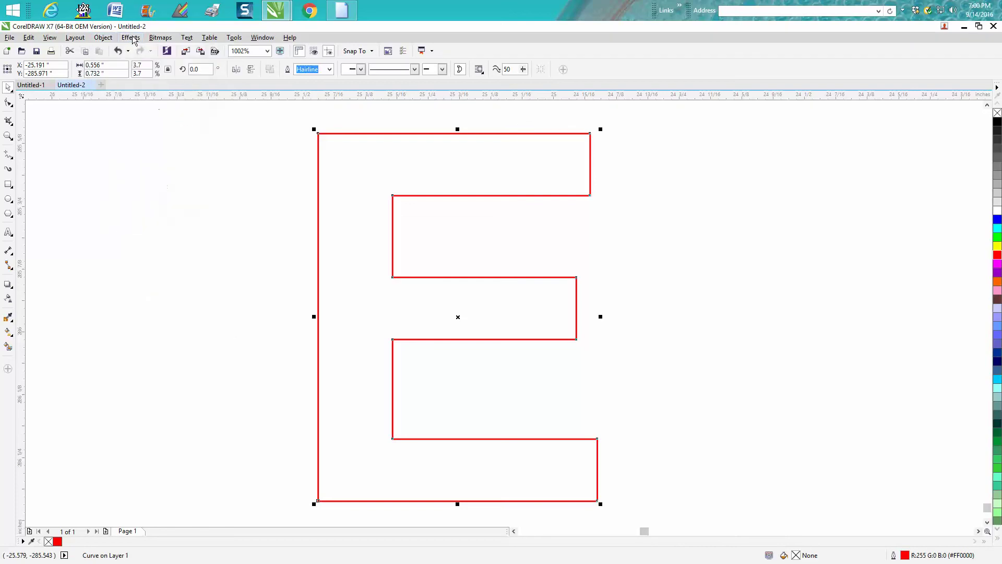
{"action": "left_click", "coordinate": [130, 38]}
{"action": "left_click", "coordinate": [153, 108]}
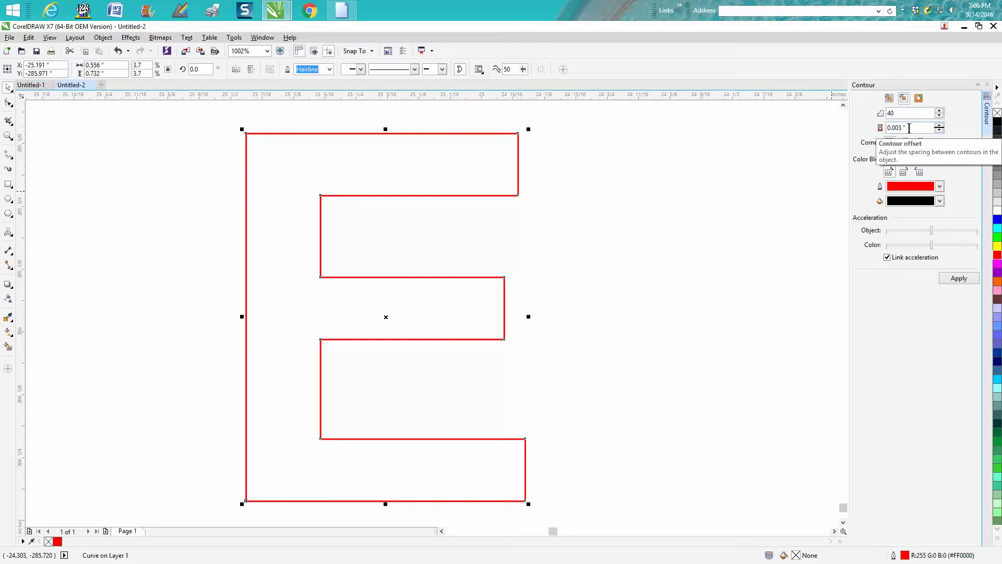
{"action": "left_click", "coordinate": [958, 278]}
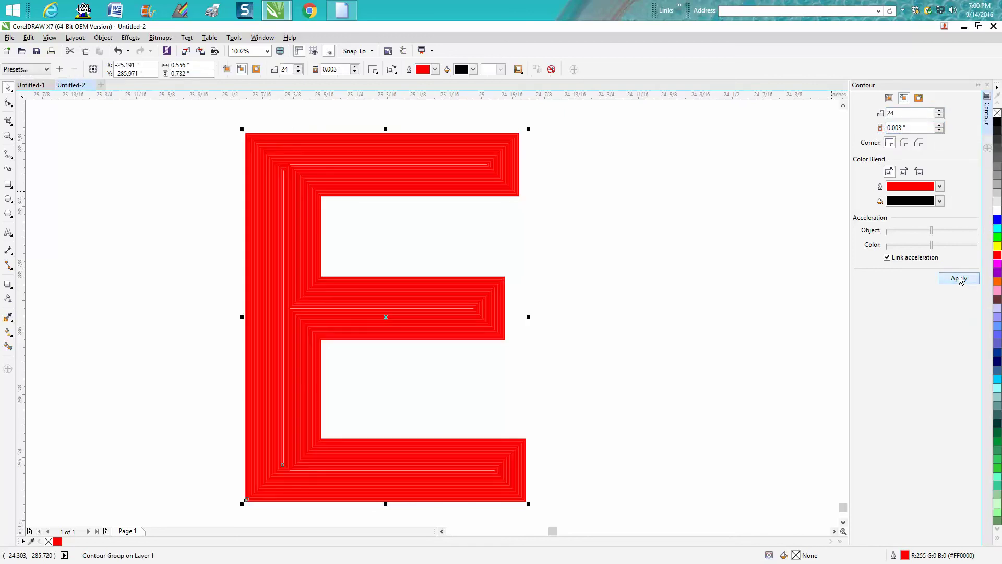
{"action": "scroll", "coordinate": [478, 334], "scroll_direction": "down", "scroll_amount": 1}
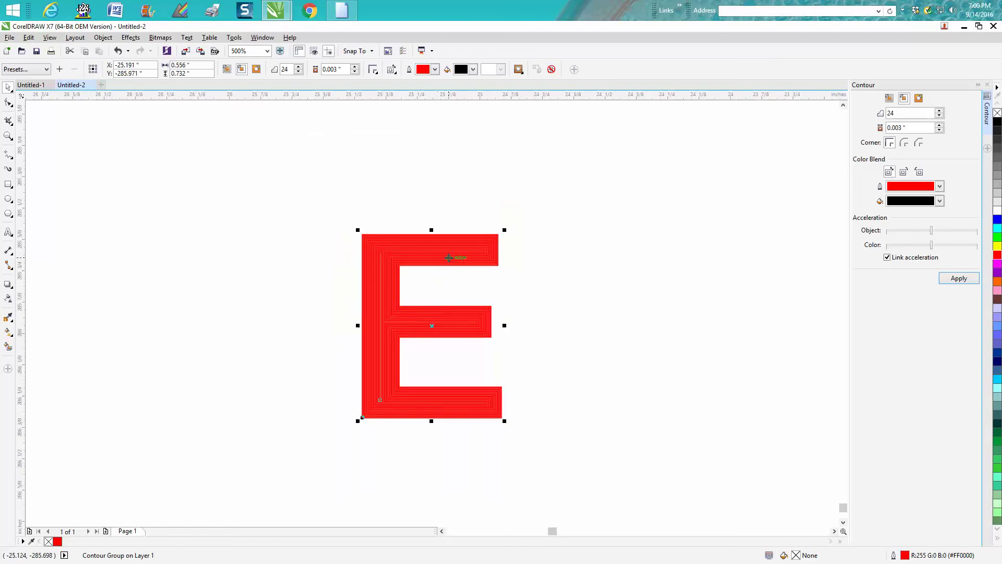
{"action": "scroll", "coordinate": [449, 257], "scroll_direction": "down", "scroll_amount": 4}
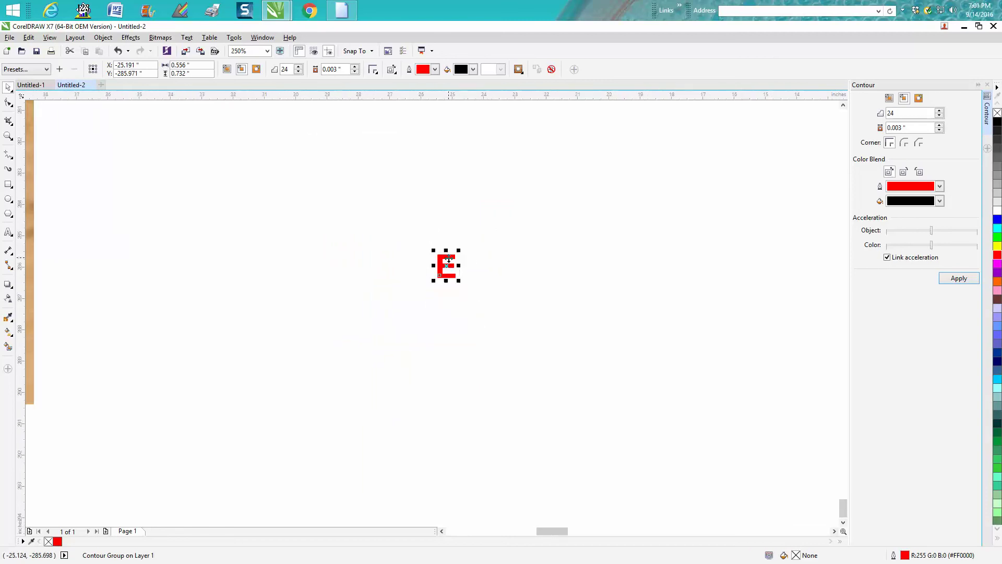
{"action": "scroll", "coordinate": [448, 263], "scroll_direction": "down", "scroll_amount": 1}
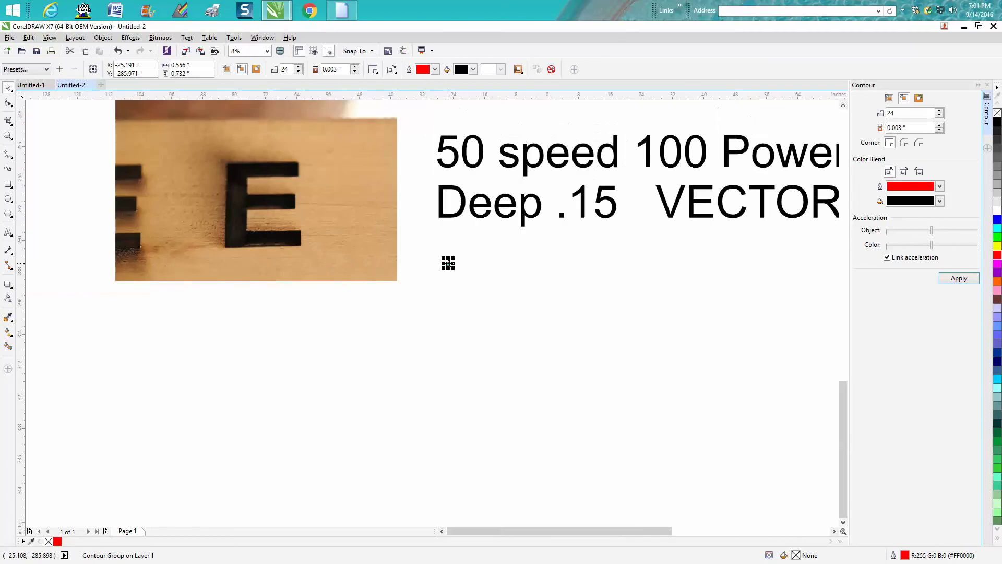
{"action": "left_click", "coordinate": [9, 136]}
{"action": "left_click_drag", "start_coordinate": [209, 147], "coordinate": [366, 273]}
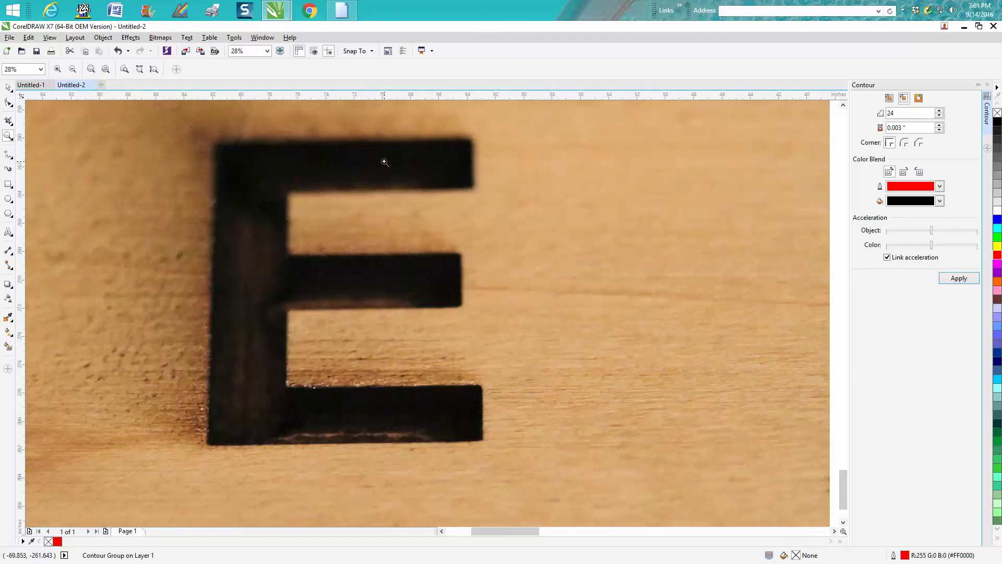
{"action": "scroll", "coordinate": [393, 183], "scroll_direction": "down", "scroll_amount": 2}
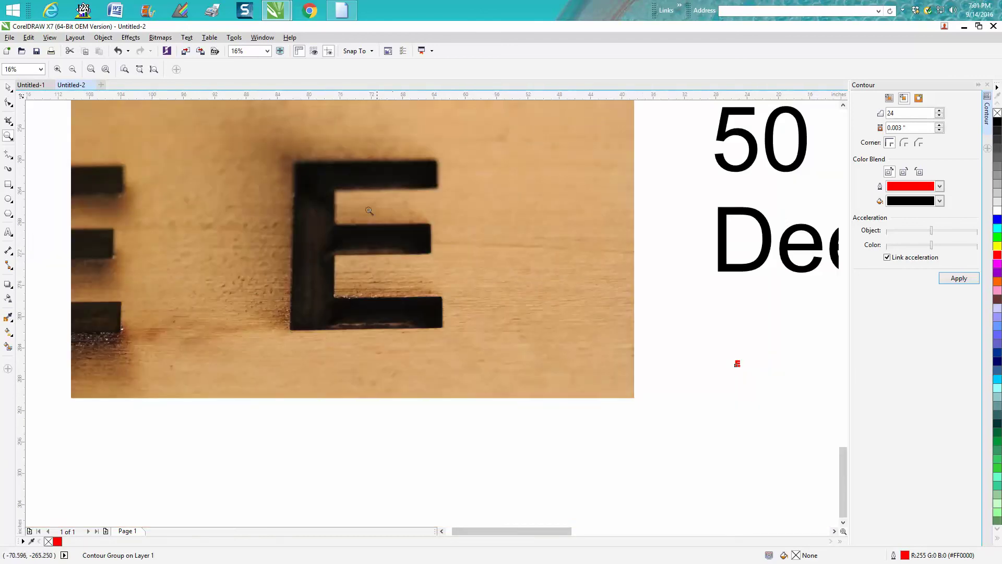
{"action": "right_click", "coordinate": [313, 285]}
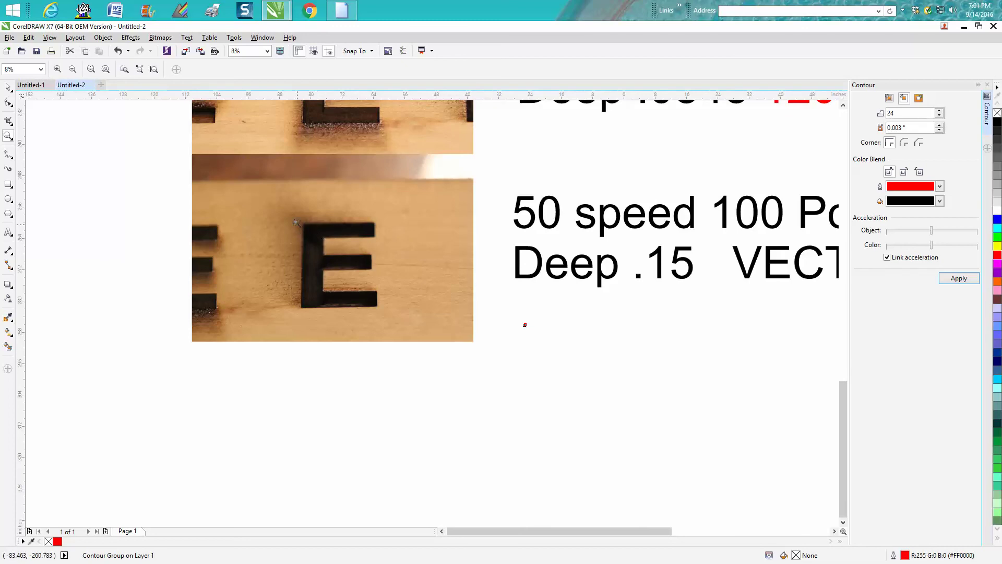
{"action": "left_click", "coordinate": [385, 316]}
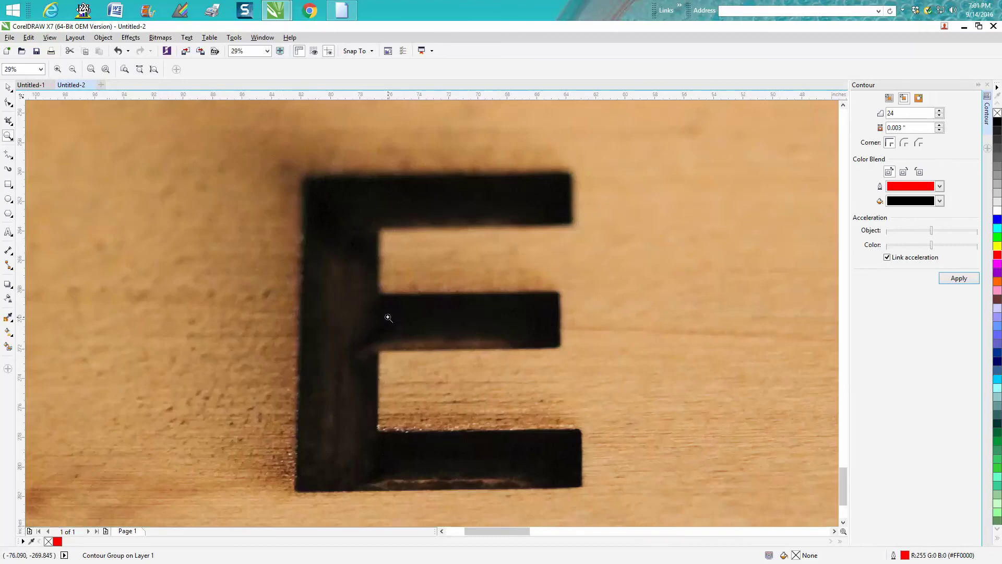
{"action": "right_click", "coordinate": [388, 325]}
{"action": "right_click", "coordinate": [413, 334]}
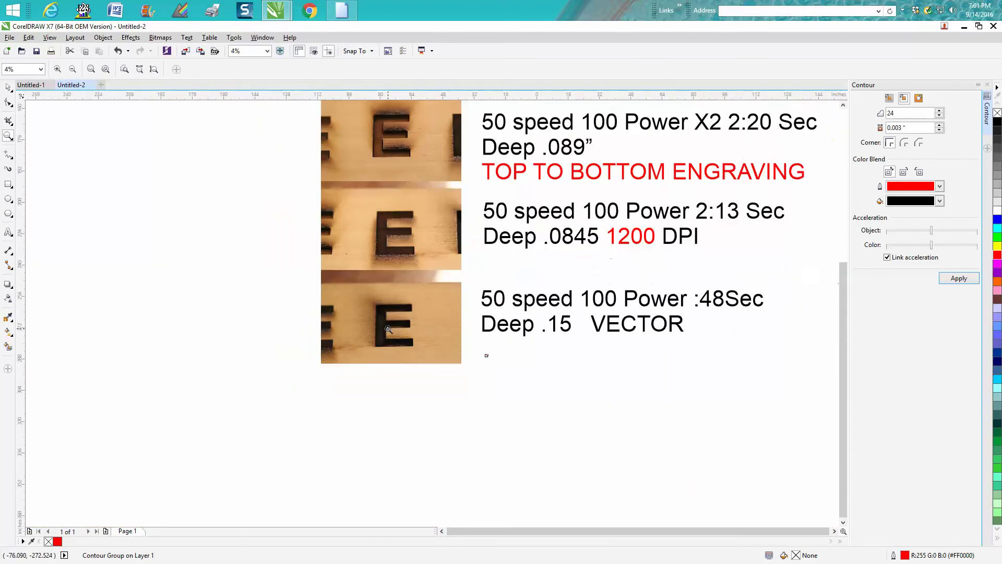